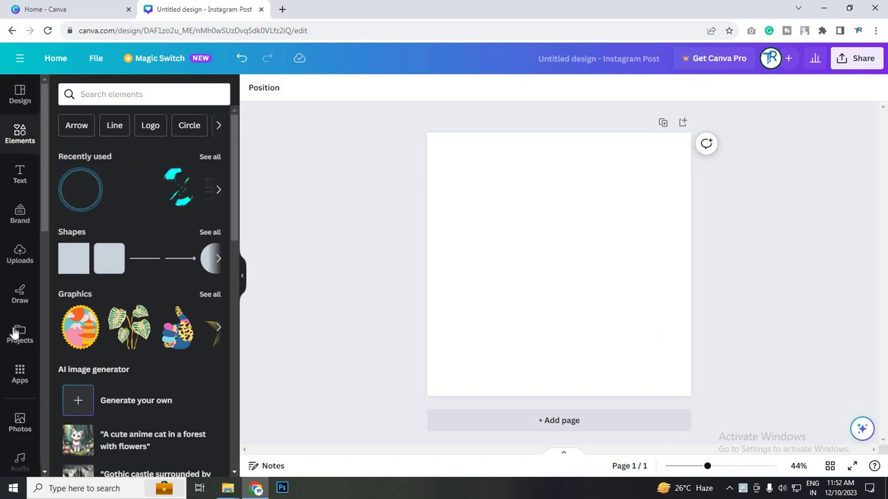
Open the apps library and browse its carousel of featured apps in both directions
{"action": "left_click", "coordinate": [20, 380]}
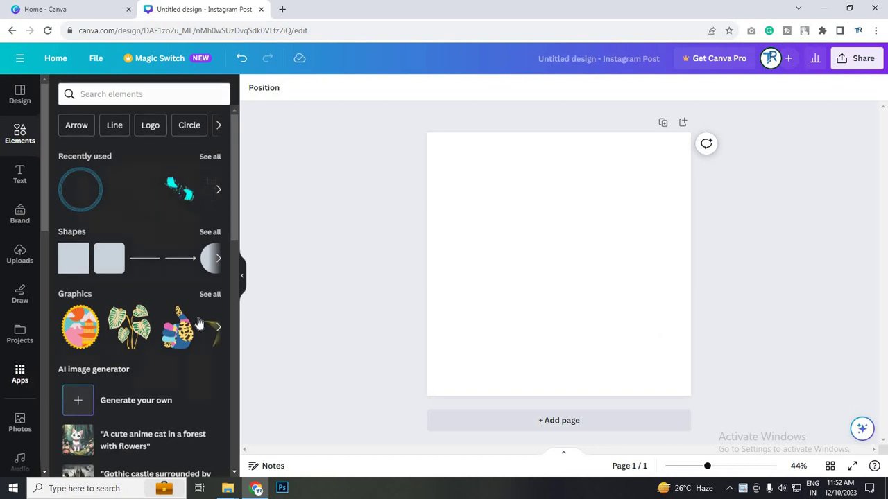
{"action": "scroll", "coordinate": [188, 388], "scroll_direction": "down", "scroll_amount": 2}
{"action": "scroll", "coordinate": [186, 350], "scroll_direction": "up", "scroll_amount": 2}
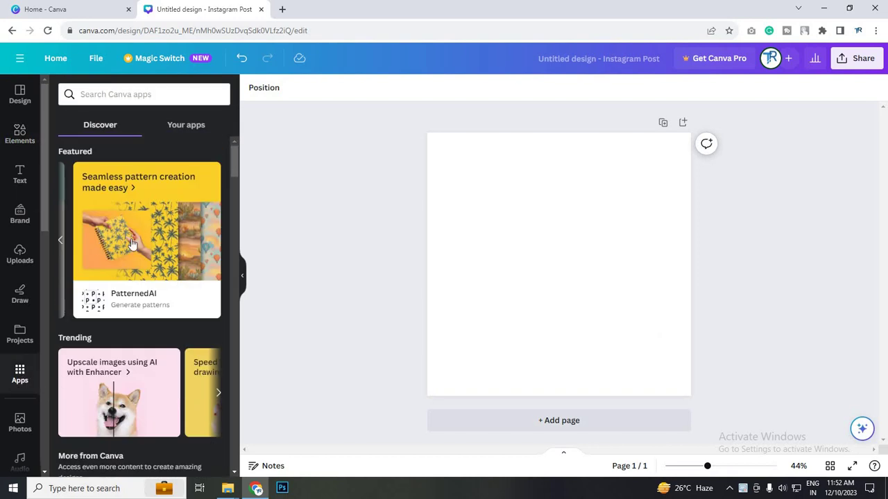
{"action": "left_click", "coordinate": [62, 242]}
{"action": "left_click", "coordinate": [61, 243]}
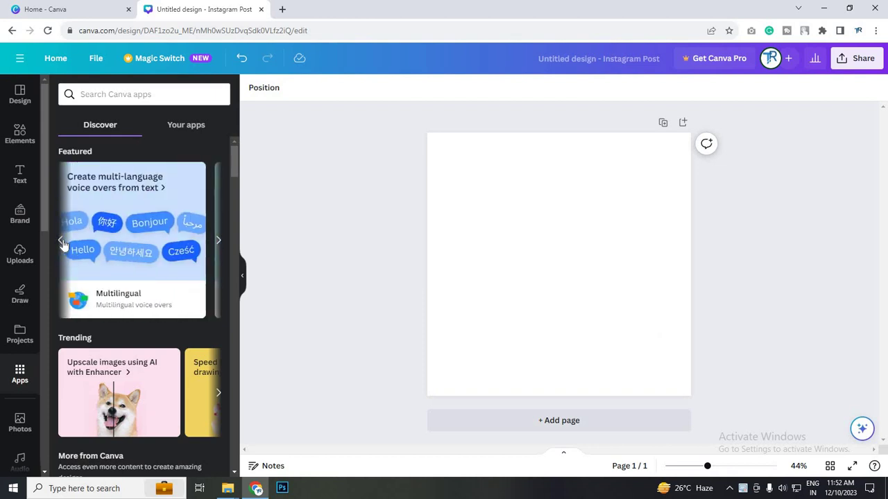
{"action": "left_click", "coordinate": [62, 243]}
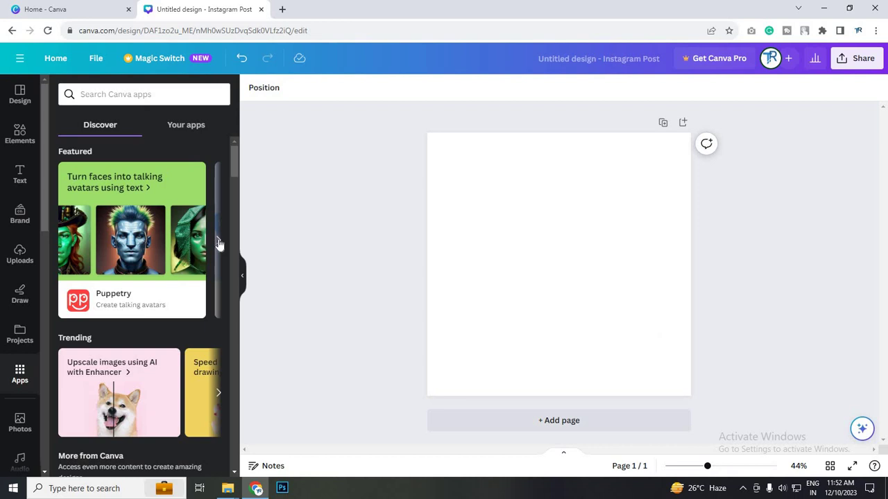
{"action": "left_click", "coordinate": [218, 243]}
{"action": "left_click", "coordinate": [218, 243]}
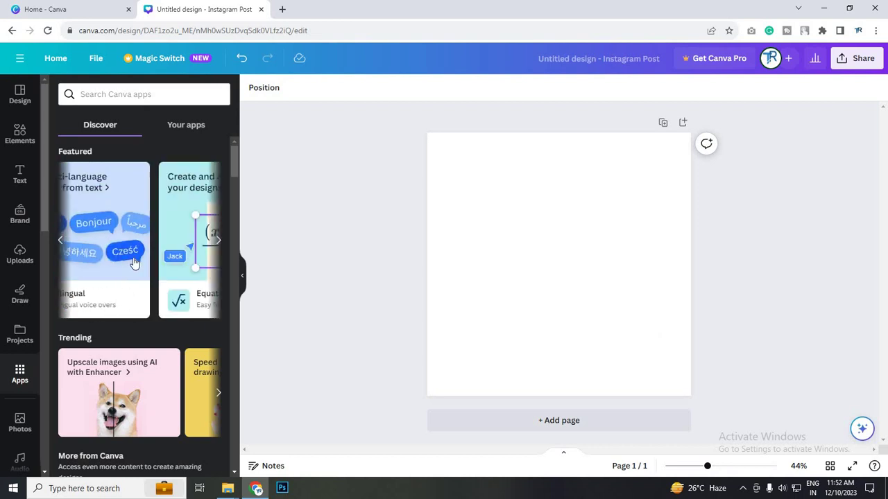
{"action": "left_click", "coordinate": [218, 243]}
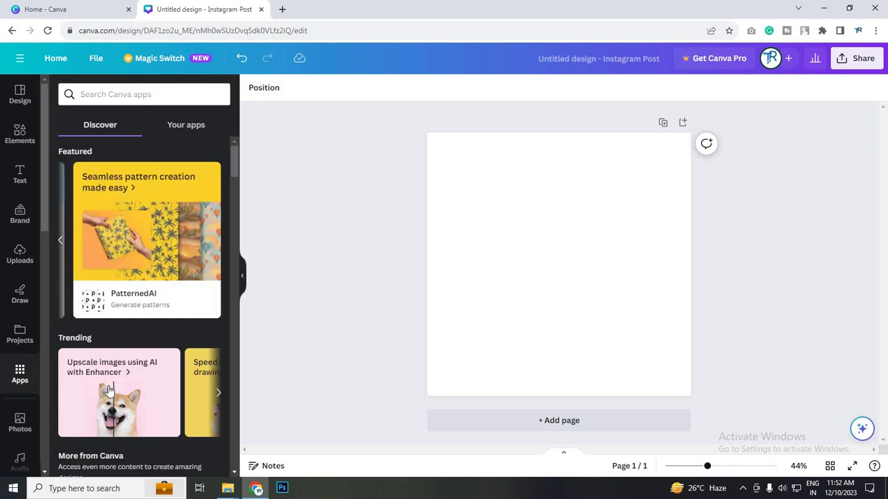
Find the Lorem Ipsum app among the installed apps and open it
{"action": "scroll", "coordinate": [109, 390], "scroll_direction": "down", "scroll_amount": 1}
{"action": "scroll", "coordinate": [20, 312], "scroll_direction": "down", "scroll_amount": 5}
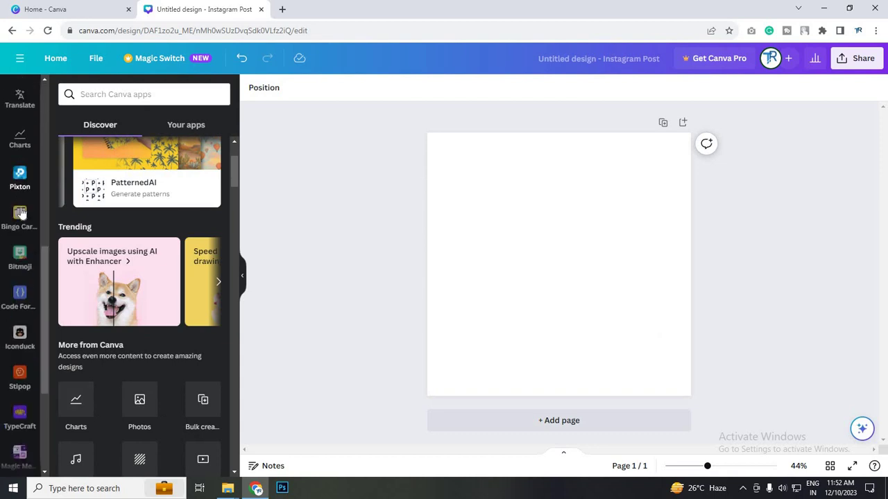
{"action": "scroll", "coordinate": [19, 326], "scroll_direction": "down", "scroll_amount": 3}
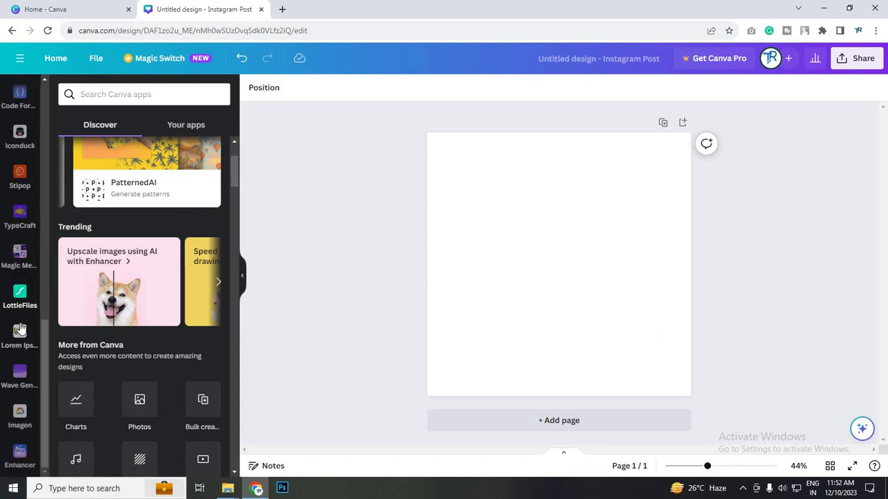
{"action": "left_click", "coordinate": [22, 343]}
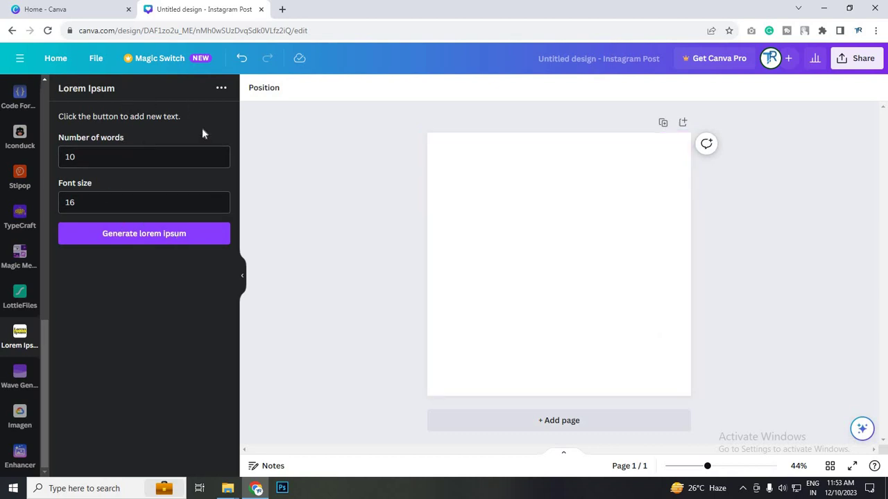
Generate a lorem ipsum text of 10 words at font size 16 on the blank page
{"action": "left_click", "coordinate": [161, 232]}
{"action": "left_click", "coordinate": [82, 158]}
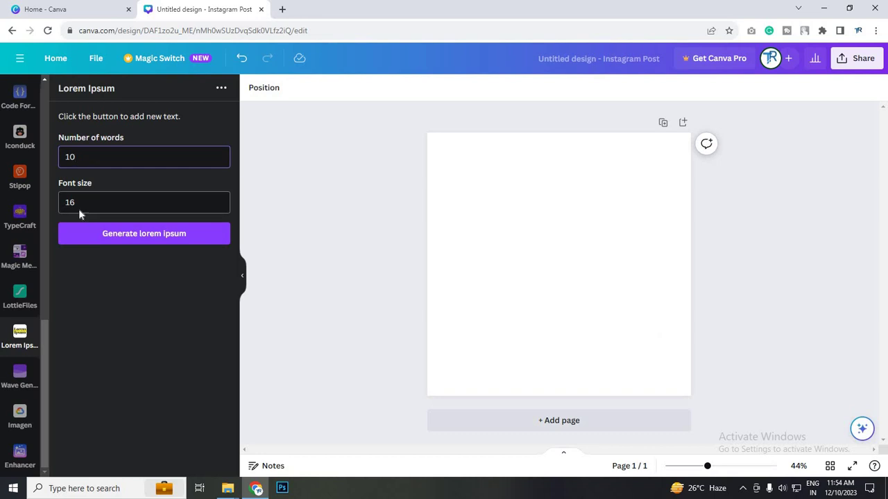
{"action": "left_click", "coordinate": [129, 239]}
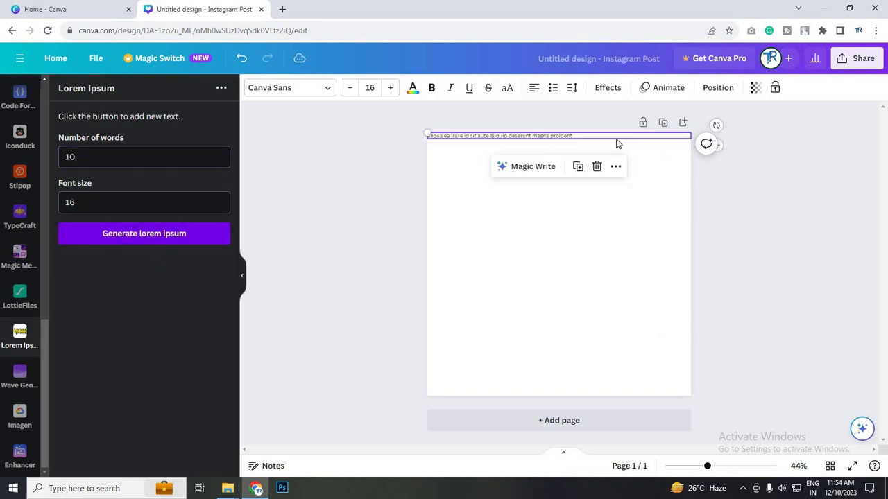
Move the generated lorem ipsum text to the middle of the page and enlarge it so it wraps onto three lines
{"action": "left_click_drag", "start_coordinate": [572, 151], "coordinate": [598, 271]}
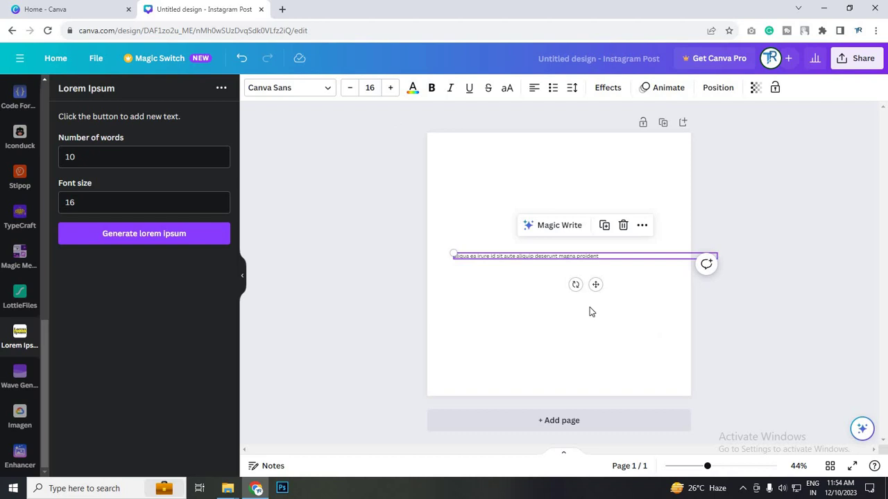
{"action": "left_click", "coordinate": [563, 265]}
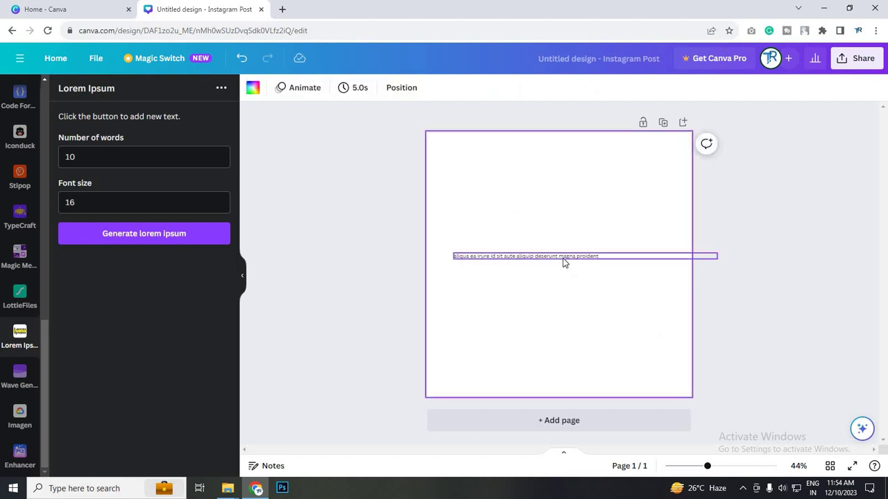
{"action": "left_click", "coordinate": [564, 263]}
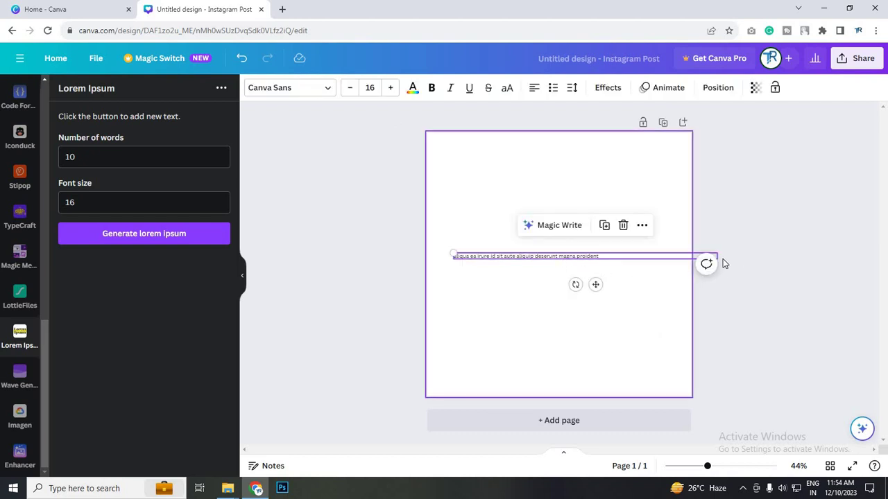
{"action": "left_click_drag", "start_coordinate": [718, 258], "coordinate": [645, 326]}
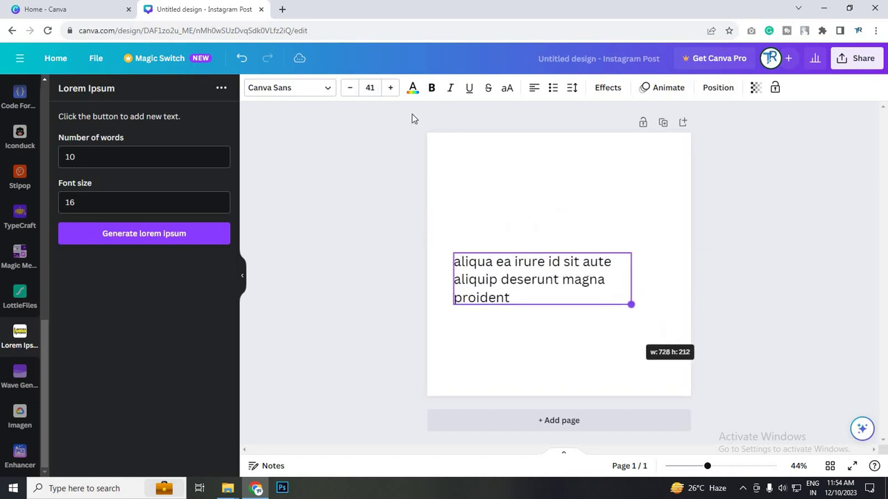
Increase the lorem ipsum text's font size slightly, and set it to the preset size 21
{"action": "left_click", "coordinate": [390, 87]}
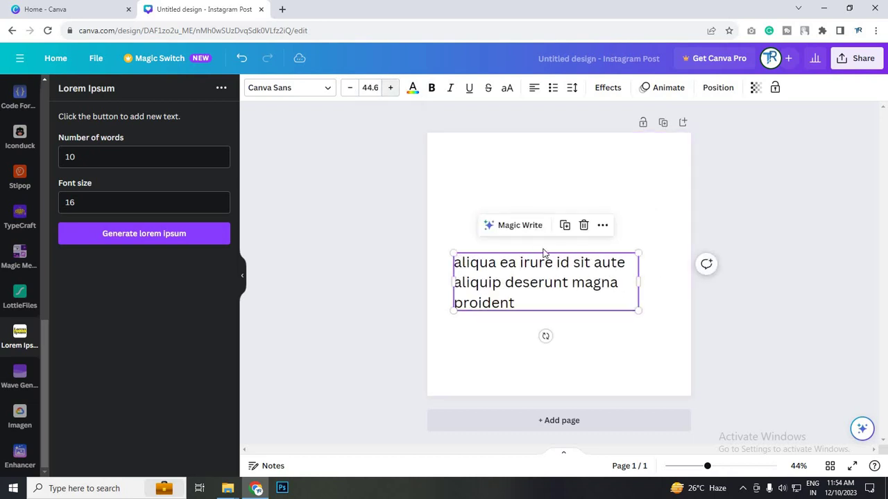
{"action": "left_click", "coordinate": [390, 87]}
{"action": "left_click", "coordinate": [369, 87]}
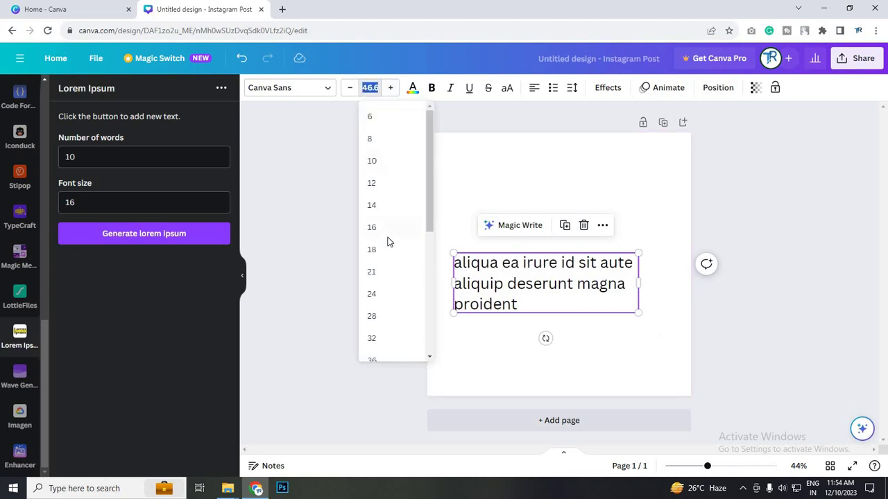
{"action": "left_click", "coordinate": [388, 271]}
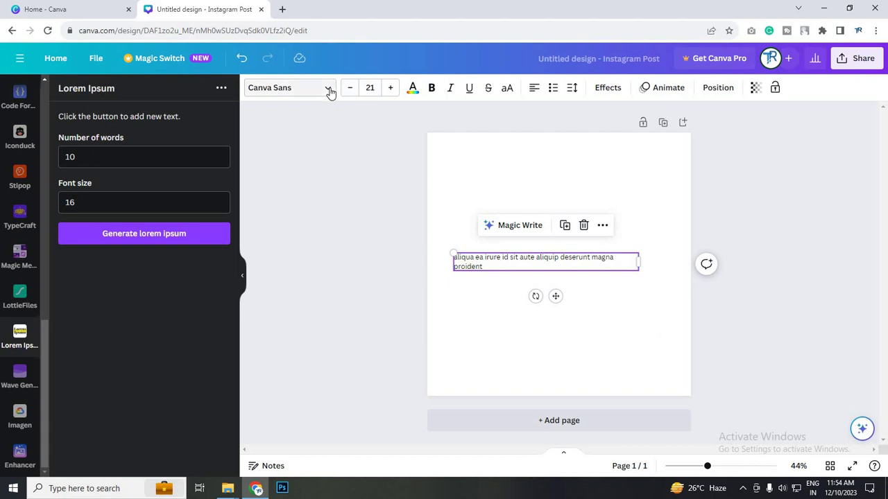
Apply the Maharlika font and resize the text box so the text fills two lines at about font size 40.2
{"action": "left_click", "coordinate": [289, 87]}
{"action": "left_click", "coordinate": [115, 271]}
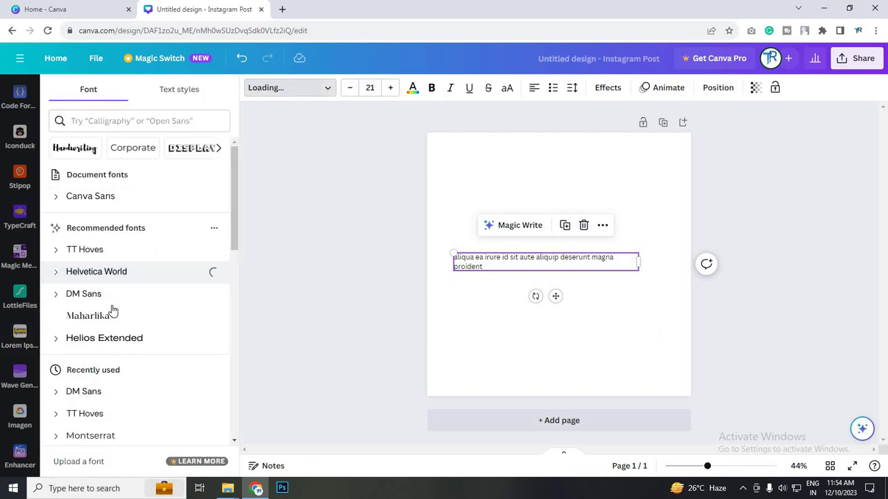
{"action": "left_click", "coordinate": [110, 319]}
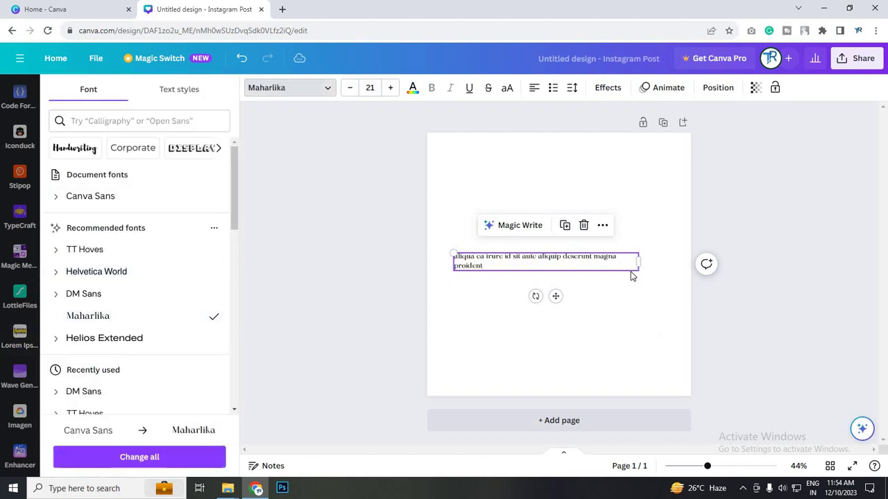
{"action": "left_click_drag", "start_coordinate": [641, 265], "coordinate": [568, 262]}
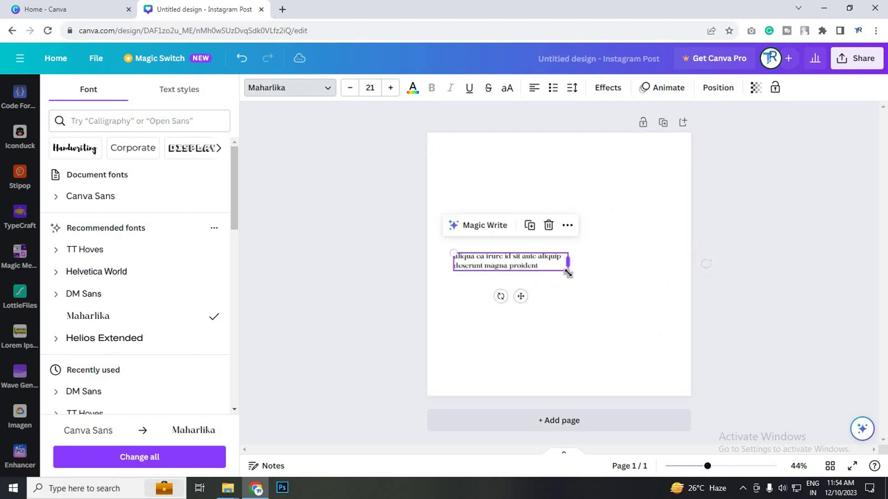
{"action": "left_click_drag", "start_coordinate": [619, 308], "coordinate": [678, 343]}
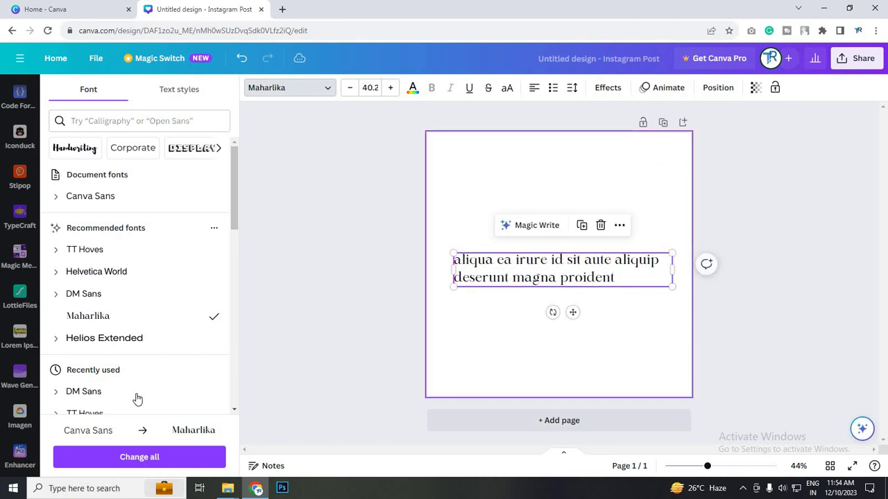
Change the text's font to Alice and format it as bold, italic and underlined
{"action": "scroll", "coordinate": [151, 387], "scroll_direction": "down", "scroll_amount": 3}
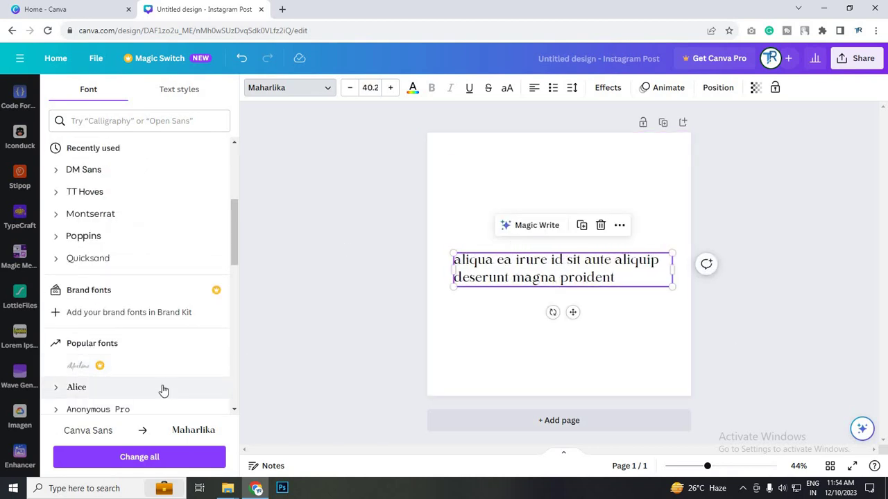
{"action": "left_click", "coordinate": [168, 389]}
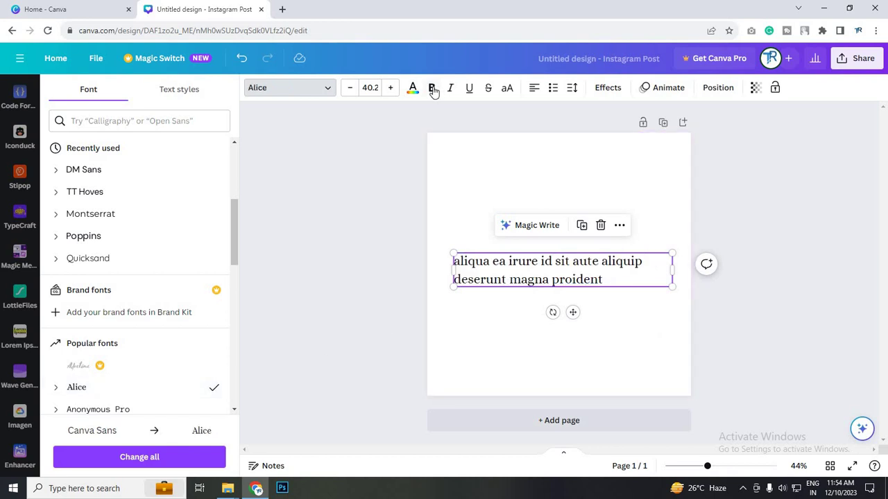
{"action": "left_click", "coordinate": [432, 88]}
{"action": "left_click", "coordinate": [451, 88]}
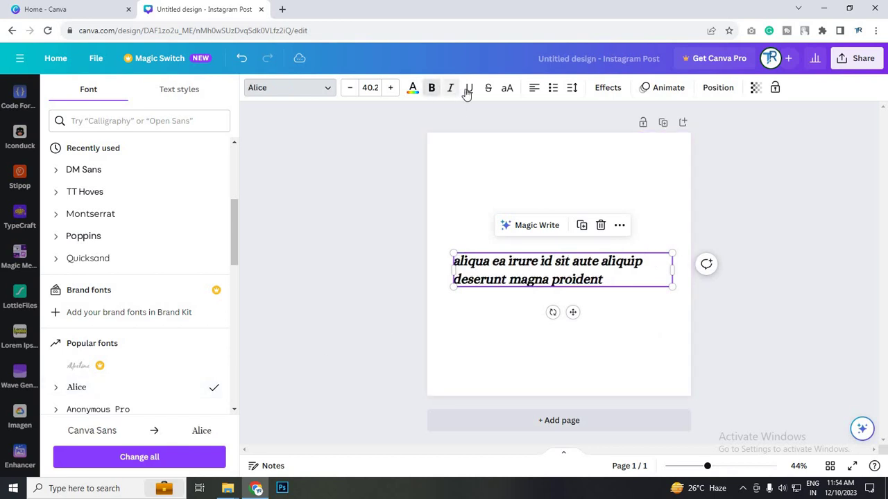
{"action": "left_click", "coordinate": [469, 90]}
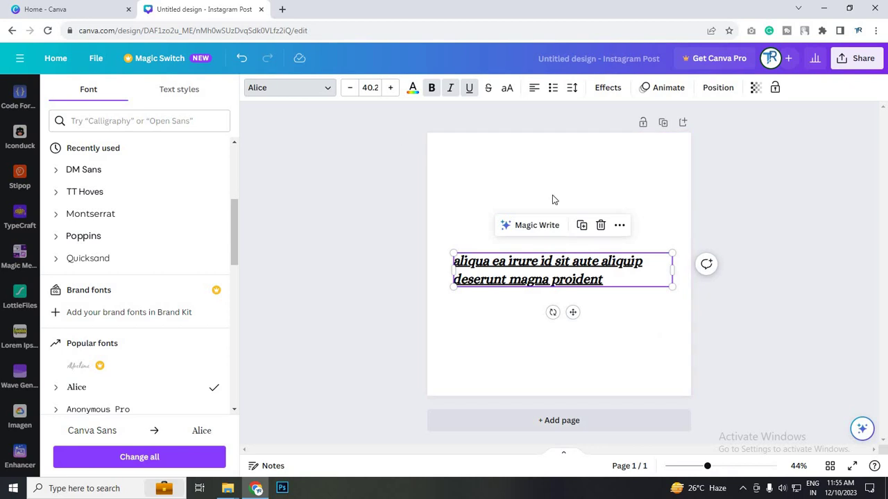
Colour the text dark blue from the default solid colours and convert it to uppercase
{"action": "left_click", "coordinate": [412, 94]}
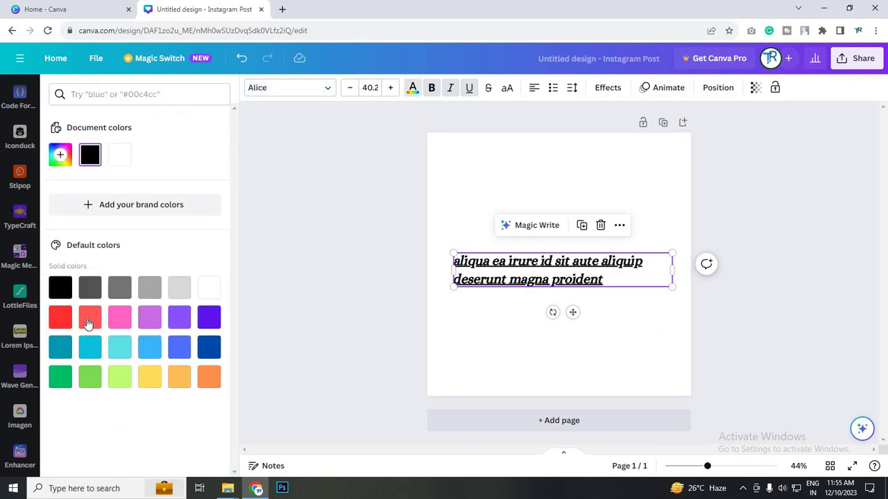
{"action": "left_click", "coordinate": [209, 317]}
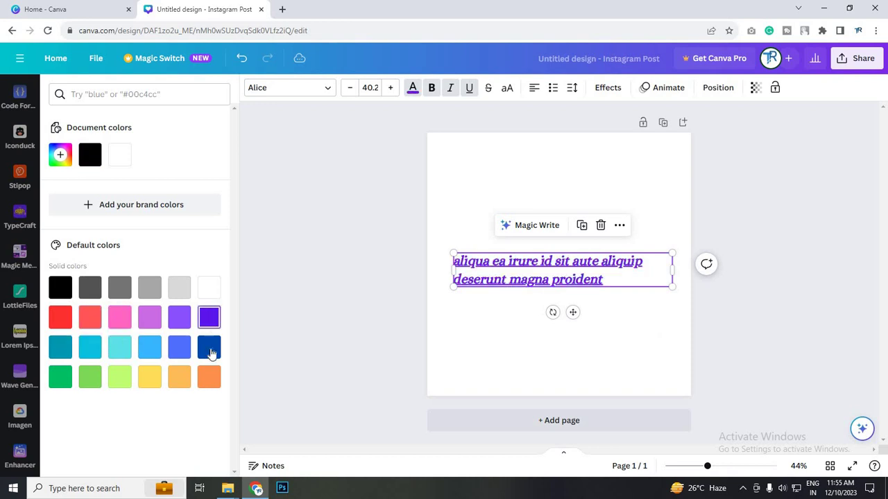
{"action": "left_click", "coordinate": [209, 348]}
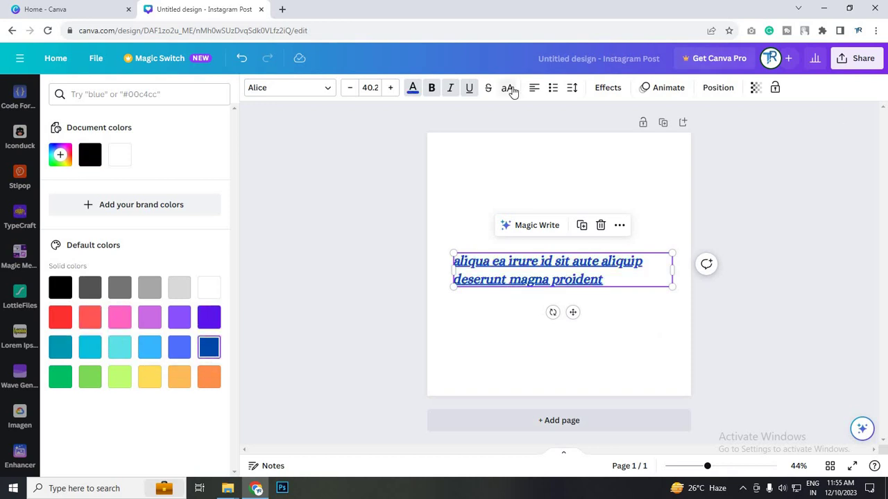
{"action": "left_click", "coordinate": [510, 89]}
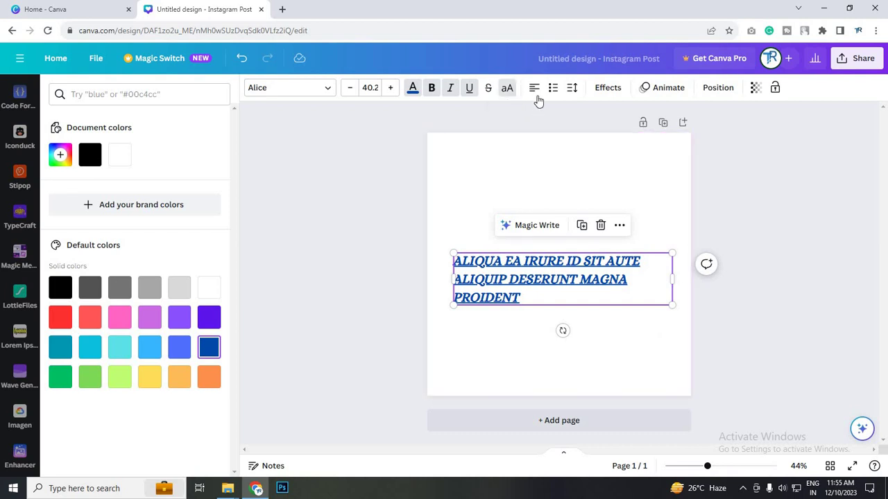
Center-align the text and format it as a numbered list
{"action": "left_click", "coordinate": [539, 96]}
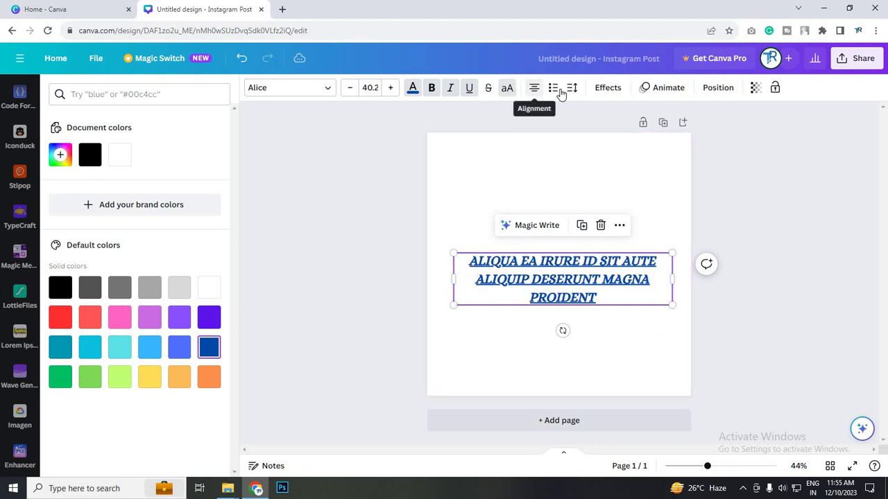
{"action": "left_click", "coordinate": [553, 90]}
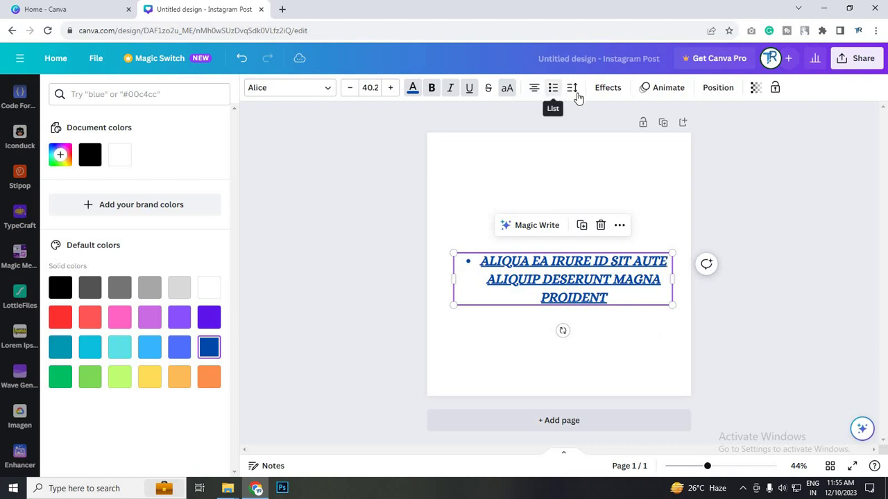
{"action": "left_click", "coordinate": [553, 88]}
Set the text's line spacing to about 1.44 and its letter spacing to 0
{"action": "left_click", "coordinate": [572, 88]}
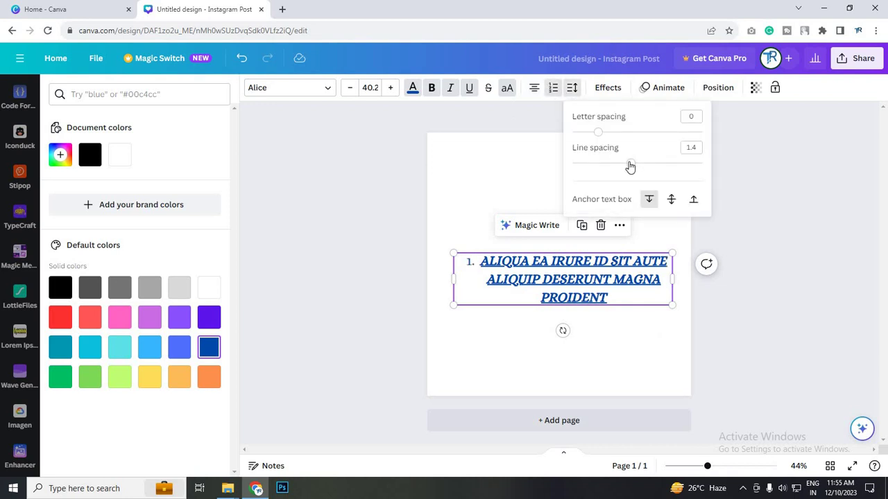
{"action": "mouse_move", "coordinate": [631, 163]}
{"action": "left_mouse_down"}
{"action": "mouse_move", "coordinate": [672, 163]}
{"action": "mouse_move", "coordinate": [633, 163]}
{"action": "left_mouse_up"}
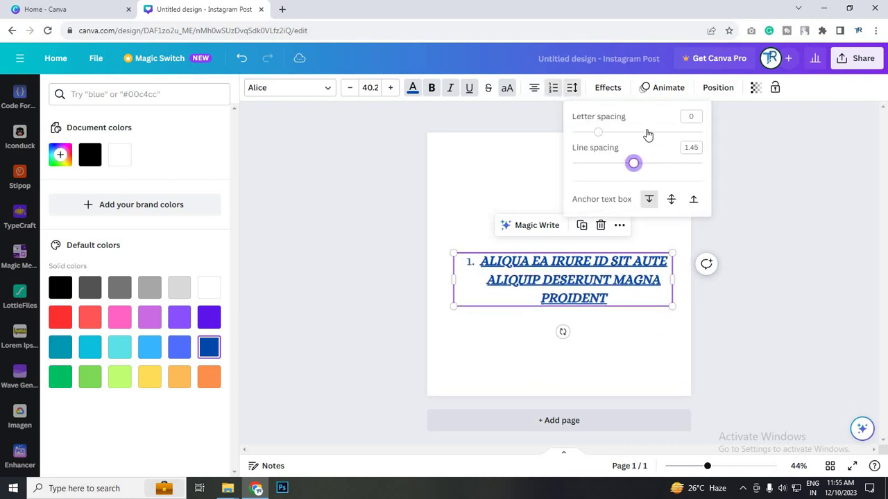
{"action": "left_click_drag", "start_coordinate": [641, 133], "coordinate": [593, 143]}
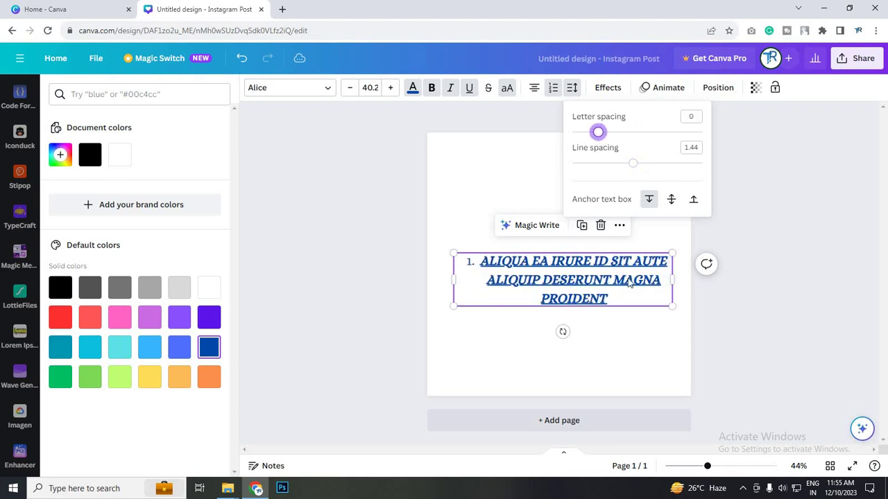
Try the Lift and Splice effects on the text, and reset the effect style to None
{"action": "left_click", "coordinate": [661, 369]}
{"action": "left_click", "coordinate": [666, 277]}
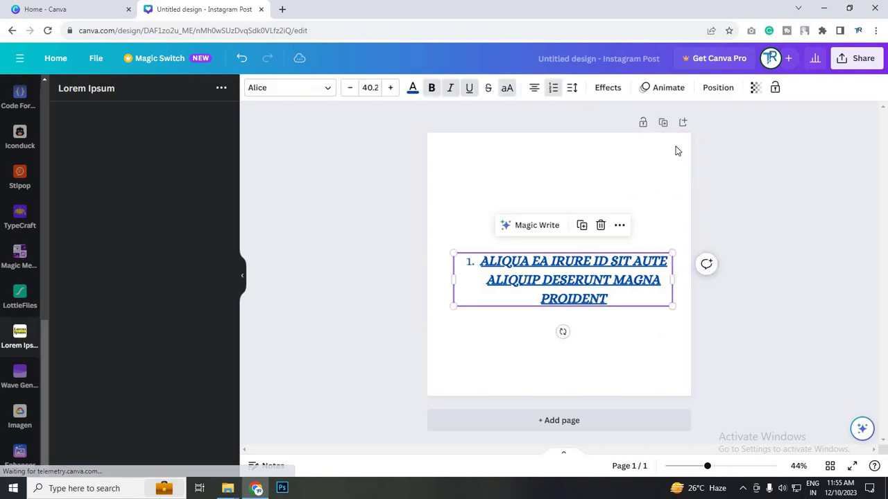
{"action": "left_click", "coordinate": [621, 92]}
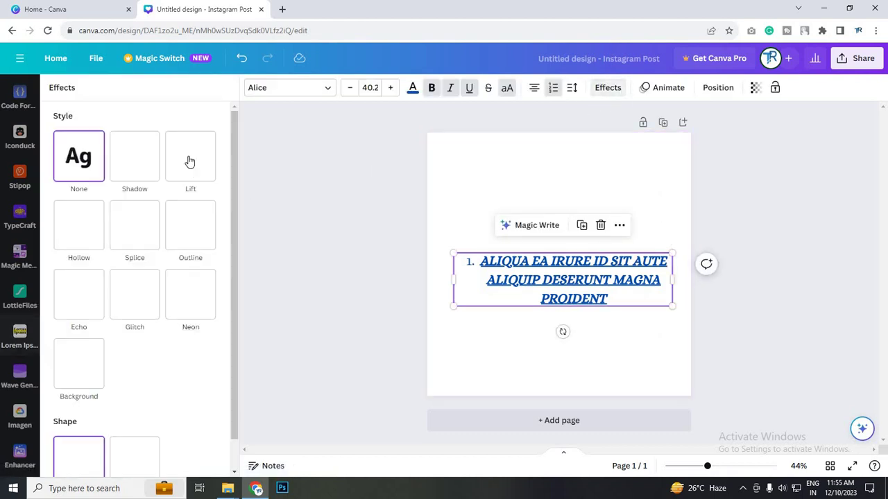
{"action": "left_click", "coordinate": [177, 181]}
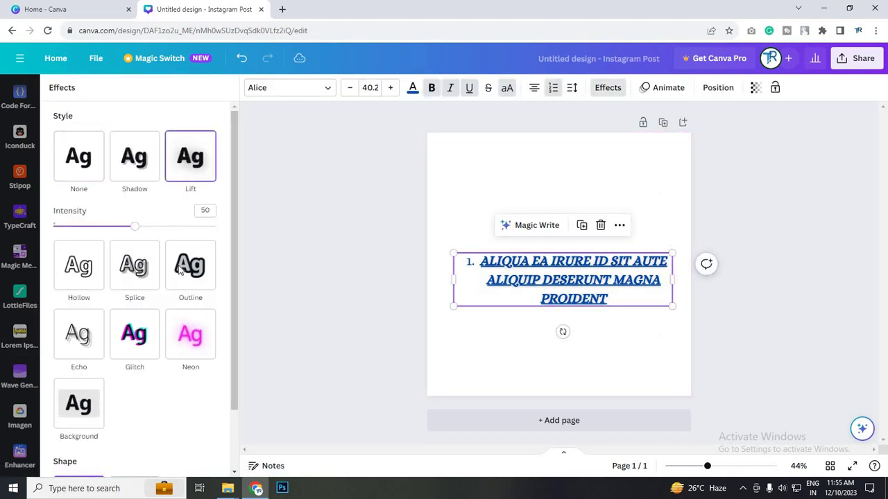
{"action": "left_click", "coordinate": [136, 265]}
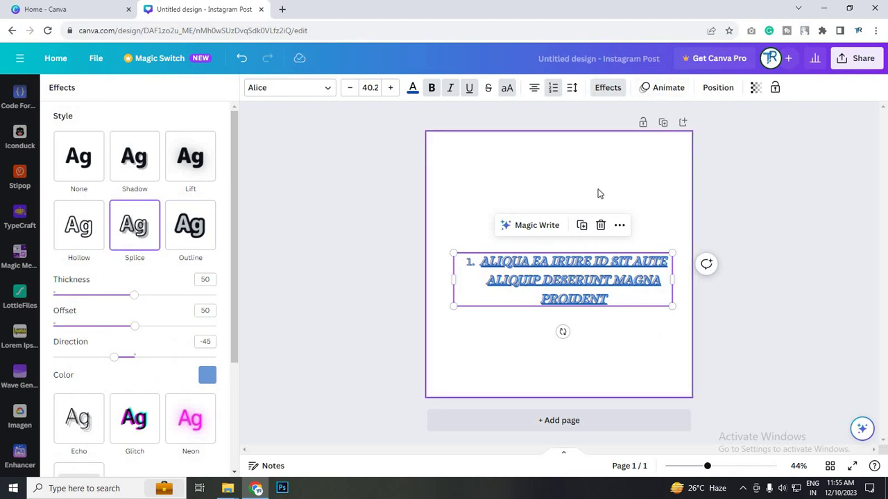
{"action": "left_click", "coordinate": [88, 172]}
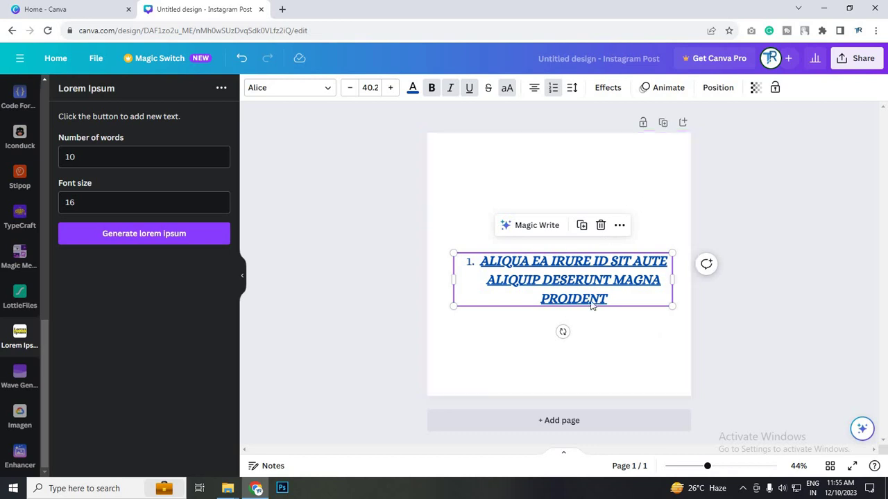
Add a second page and generate 50 words of lorem ipsum text at font size 20 on it
{"action": "left_click", "coordinate": [588, 422]}
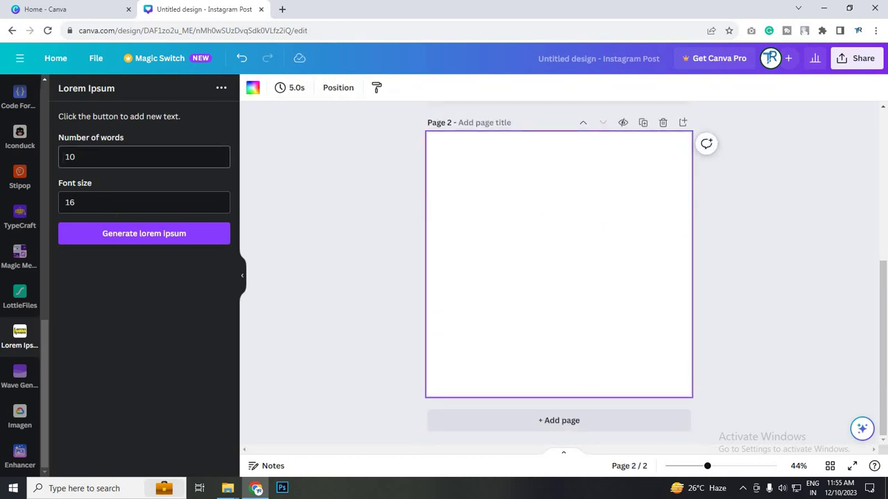
{"action": "double_click", "coordinate": [86, 150]}
{"action": "type", "text": "50"}
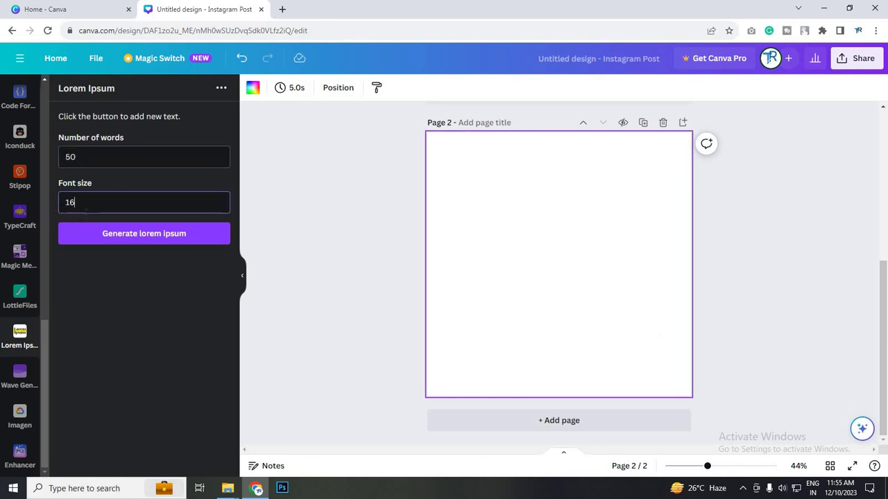
{"action": "double_click", "coordinate": [114, 201]}
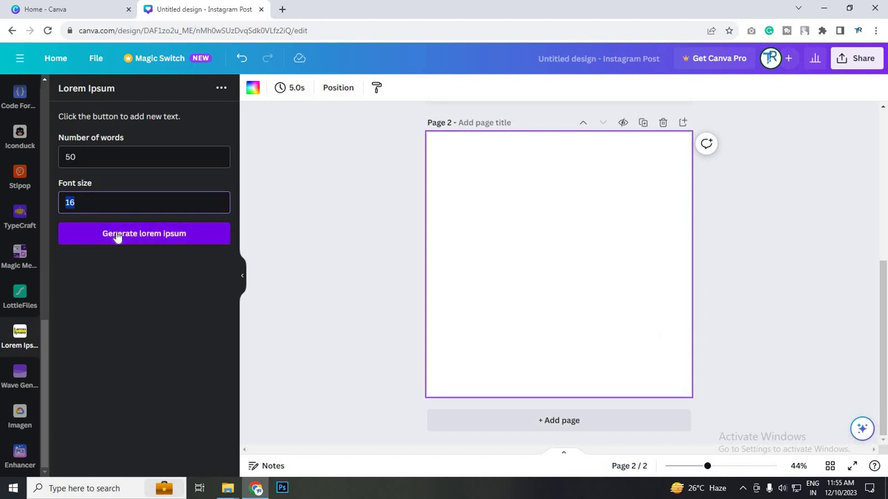
{"action": "type", "text": "20"}
{"action": "left_click", "coordinate": [121, 241]}
Widen the generated text box on page 2 and move it to the centre of the page
{"action": "left_click", "coordinate": [567, 234]}
{"action": "left_click_drag", "start_coordinate": [568, 235], "coordinate": [640, 239]}
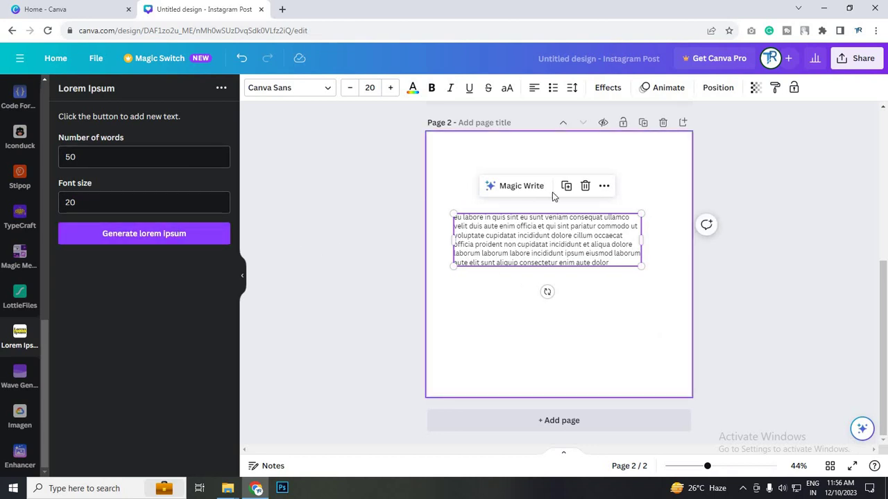
{"action": "left_click", "coordinate": [662, 308]}
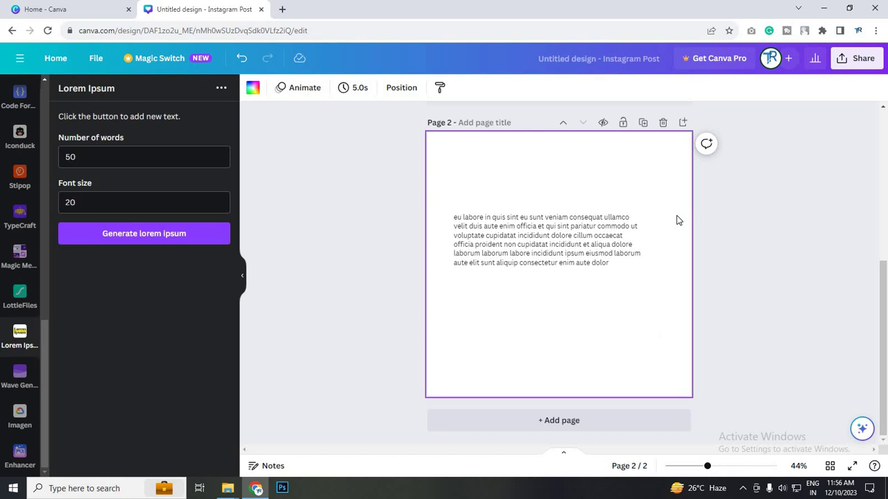
{"action": "left_click", "coordinate": [114, 156]}
{"action": "left_click_drag", "start_coordinate": [595, 272], "coordinate": [606, 292]}
{"action": "left_click", "coordinate": [474, 201]}
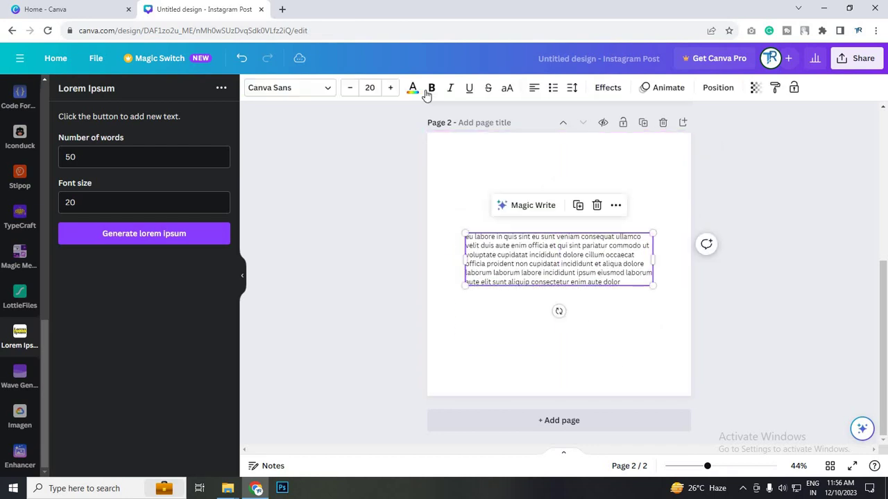
Colour the page 2 text coral red from the default solid colours
{"action": "left_click", "coordinate": [412, 87]}
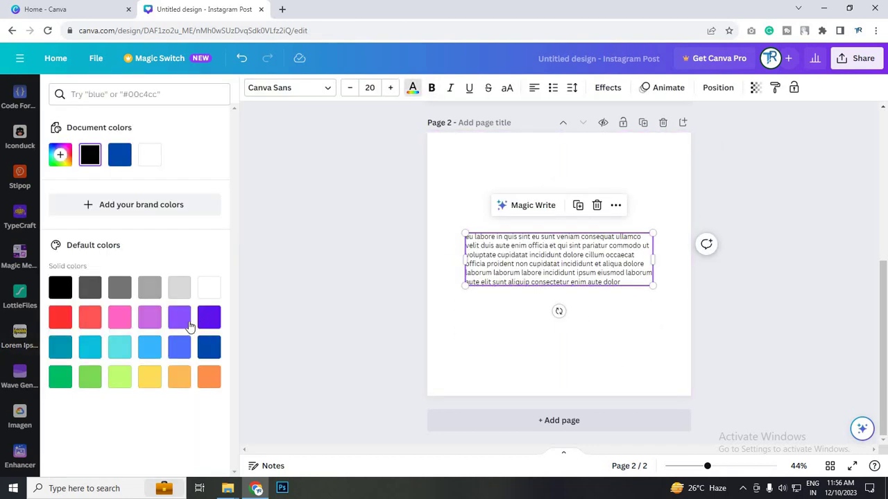
{"action": "left_click", "coordinate": [210, 351]}
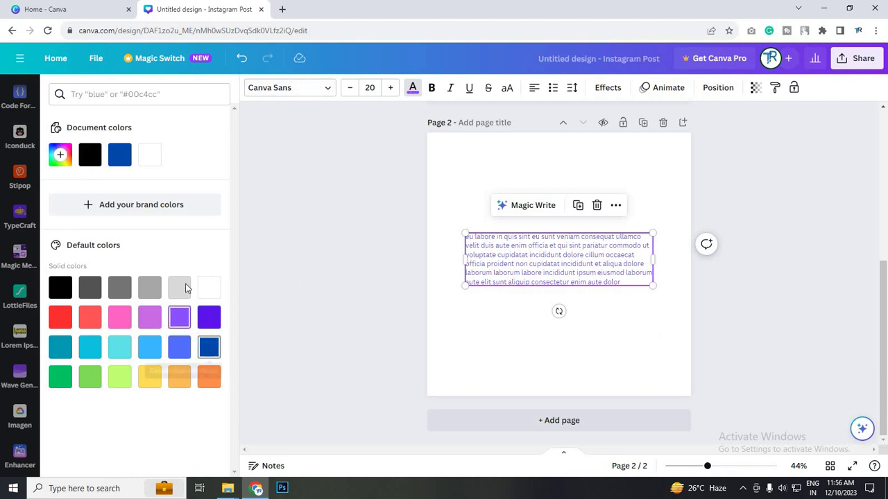
{"action": "left_click", "coordinate": [88, 321]}
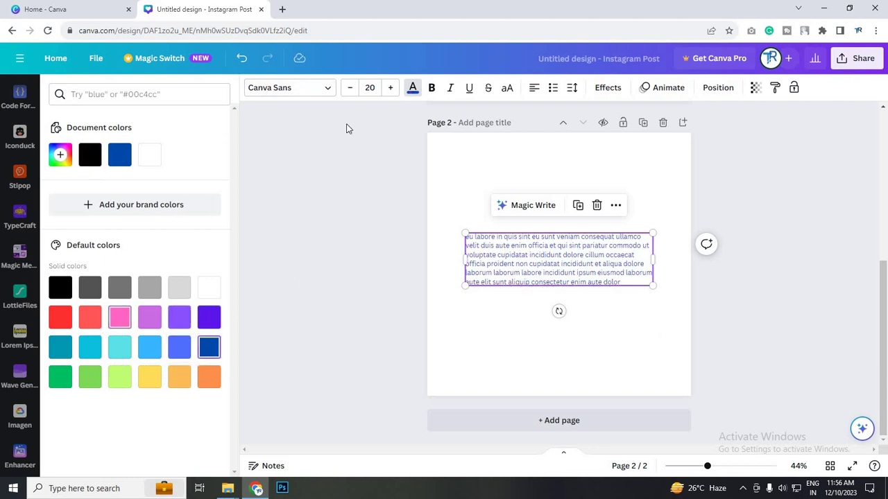
Change the page 2 text's font to TT Hoves and format it as uppercase and bold
{"action": "left_click", "coordinate": [326, 88]}
{"action": "left_click", "coordinate": [85, 192]}
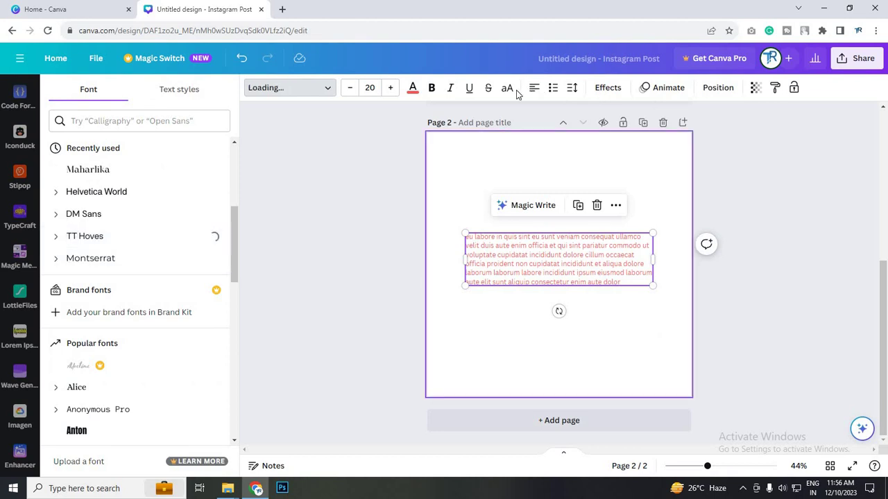
{"action": "left_click", "coordinate": [506, 88]}
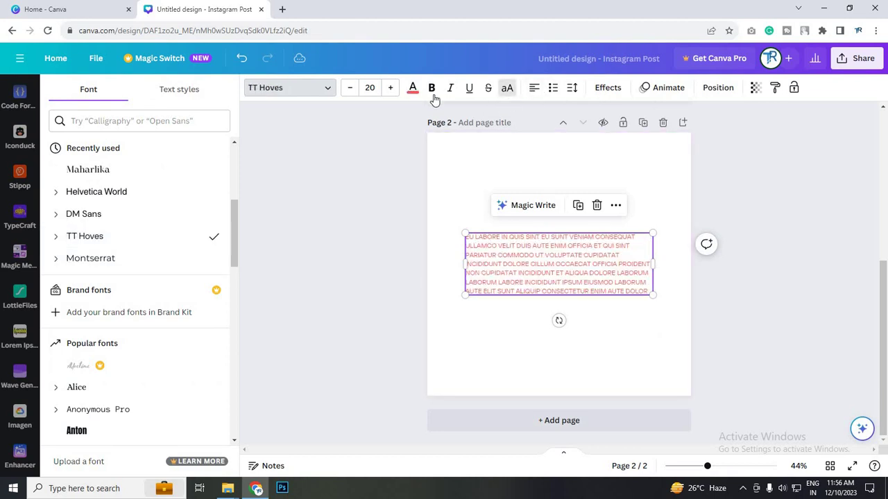
{"action": "left_click", "coordinate": [740, 320]}
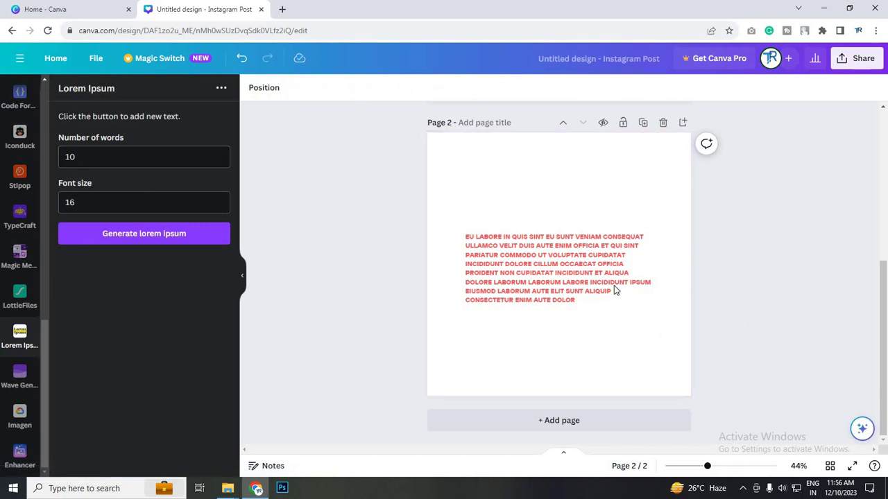
Move the page 2 text block up slightly to align it with the page's horizontal and vertical centre lines
{"action": "left_click_drag", "start_coordinate": [616, 268], "coordinate": [617, 279]}
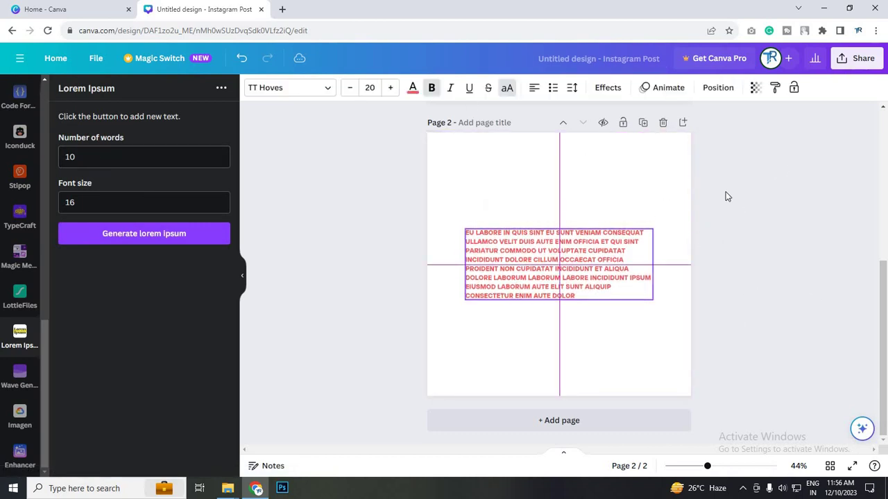
{"action": "left_click", "coordinate": [738, 345]}
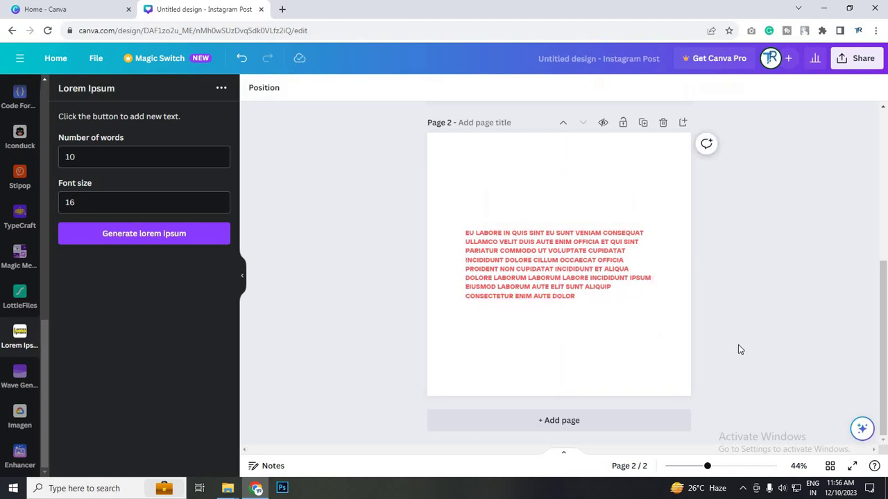